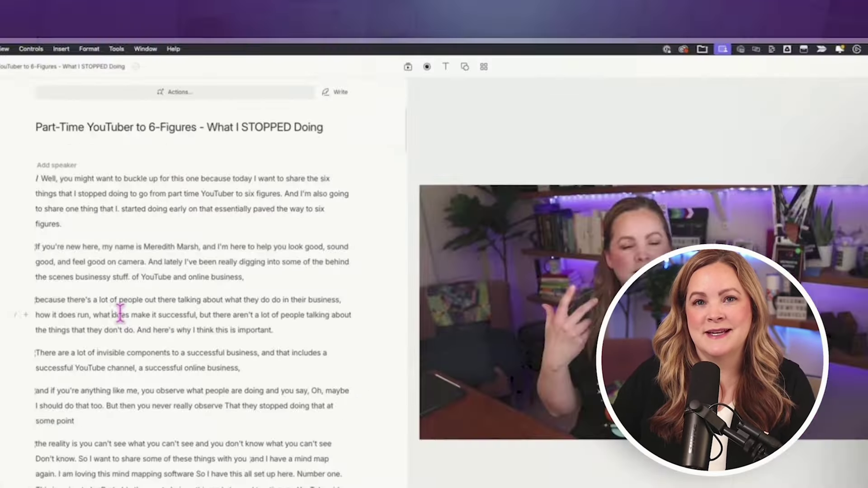
Use Ask AI to request five clip options that could be pulled from this script
left_click(174, 92)
left_click(80, 197)
type("Find five options for clips I can pull from this script. Each clip should be around 30 seconds long.")
left_click(302, 100)
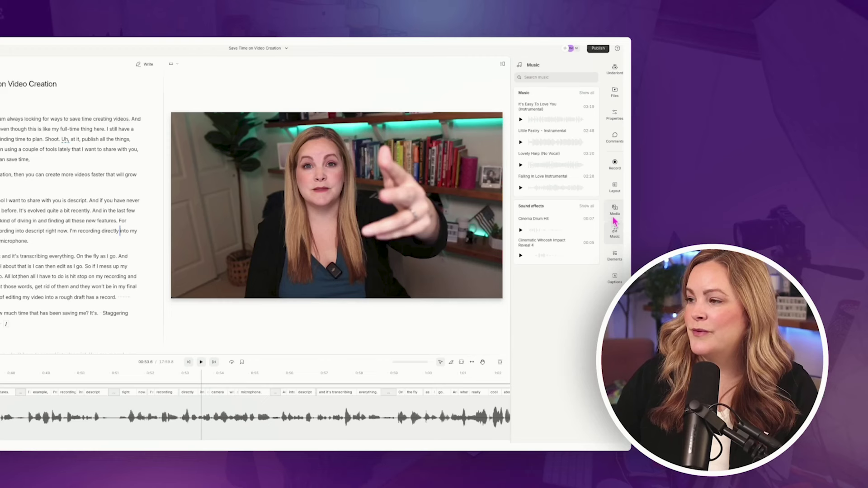
Tour the Media, Music, Elements and Captions sidebar panels, ending on the project's Files list
left_click(621, 219)
left_click(620, 245)
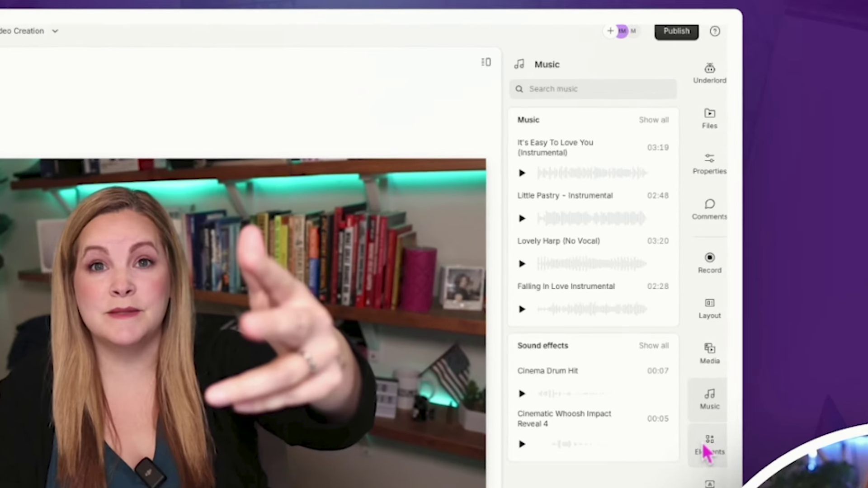
left_click(621, 268)
left_click(620, 289)
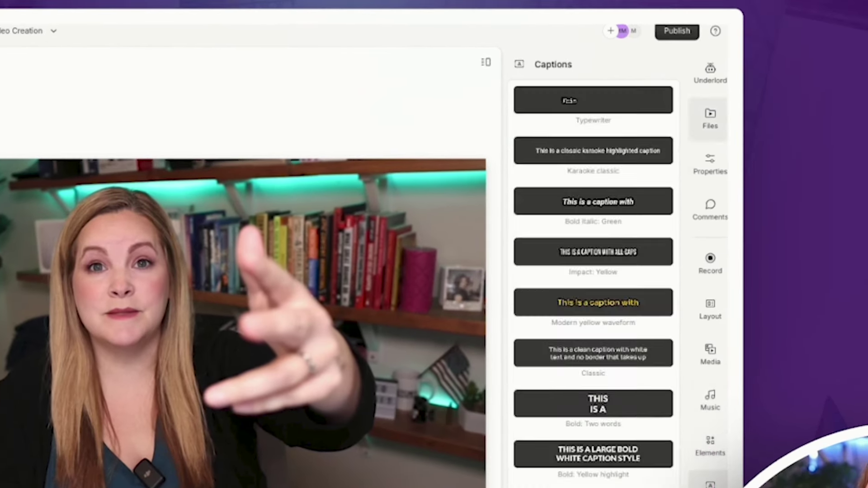
left_click(710, 118)
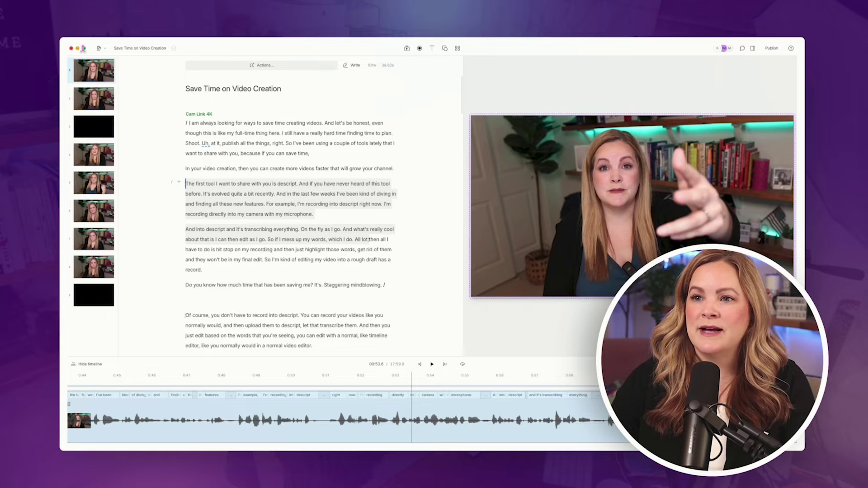
Show the Script clip's Properties panel, then the Layout panel's saved layouts and templates
left_click(84, 48)
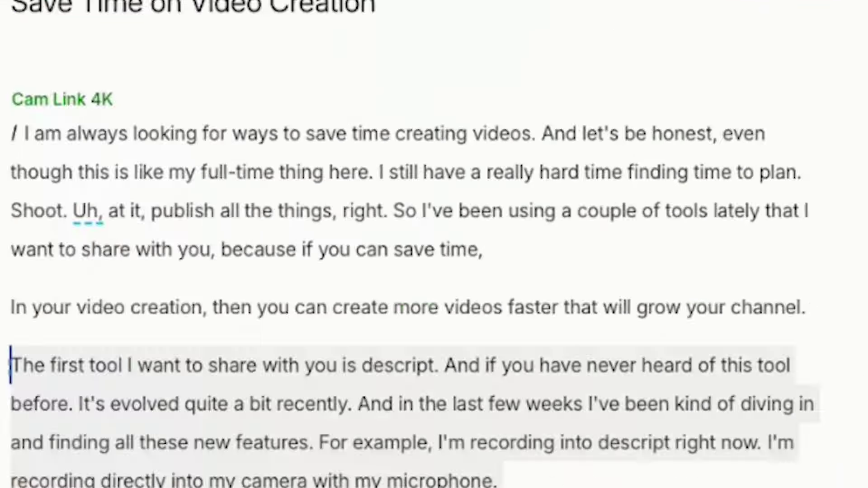
scroll(481, 381, "down", 3)
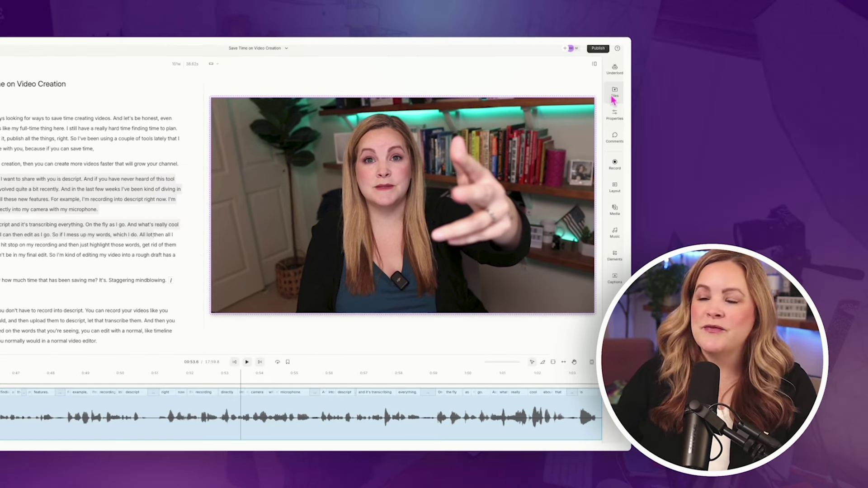
left_click(801, 92)
left_click(799, 116)
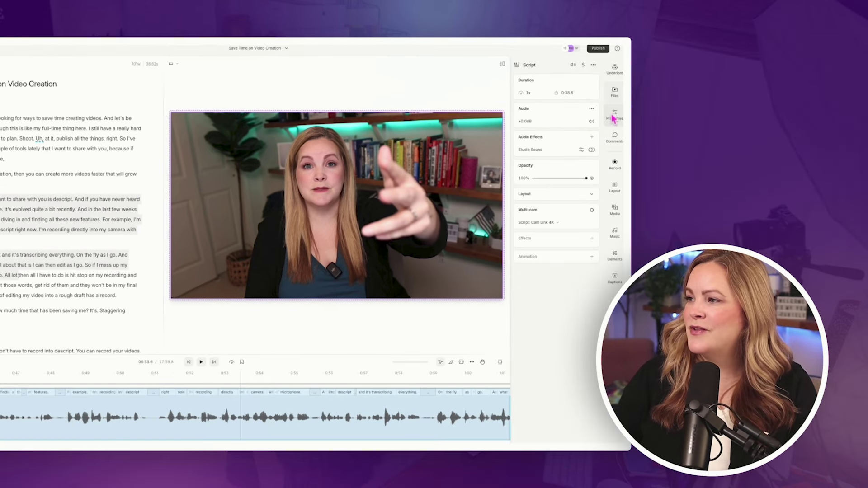
left_click(615, 188)
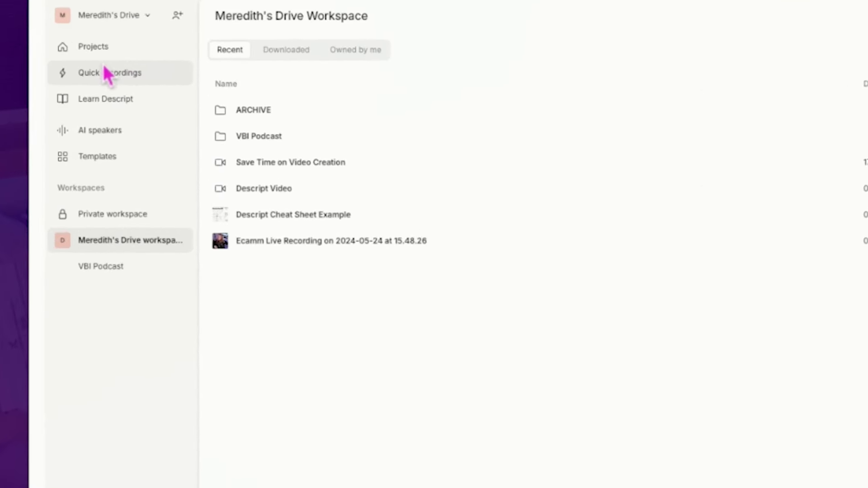
Open the Learn Descript getting-started tutorials page
left_click(92, 105)
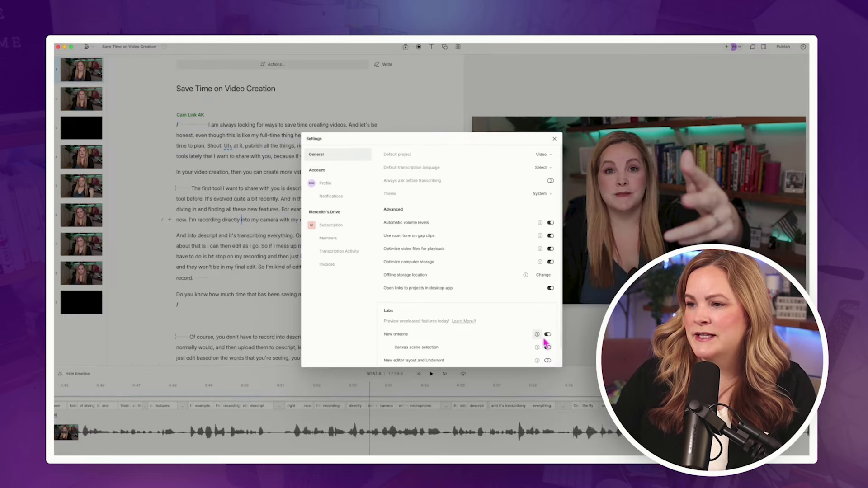
Close Settings and preview the Media, Text, Shapes and Templates insert menus
left_click(554, 139)
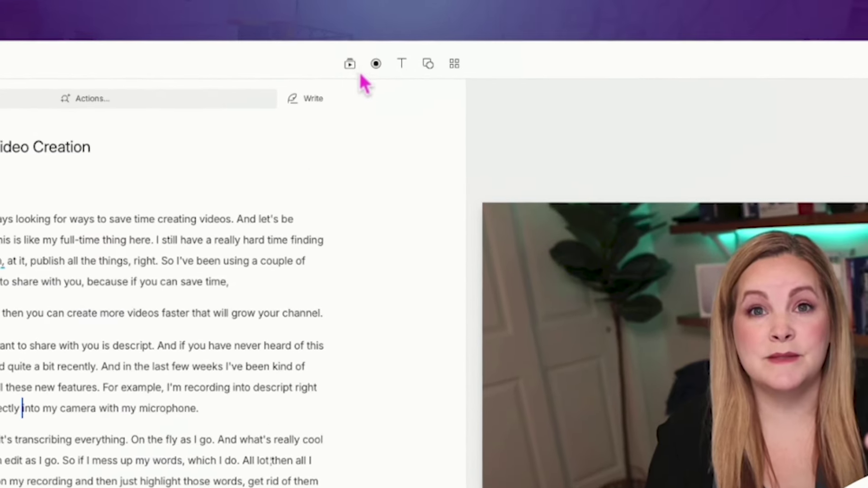
left_click(349, 64)
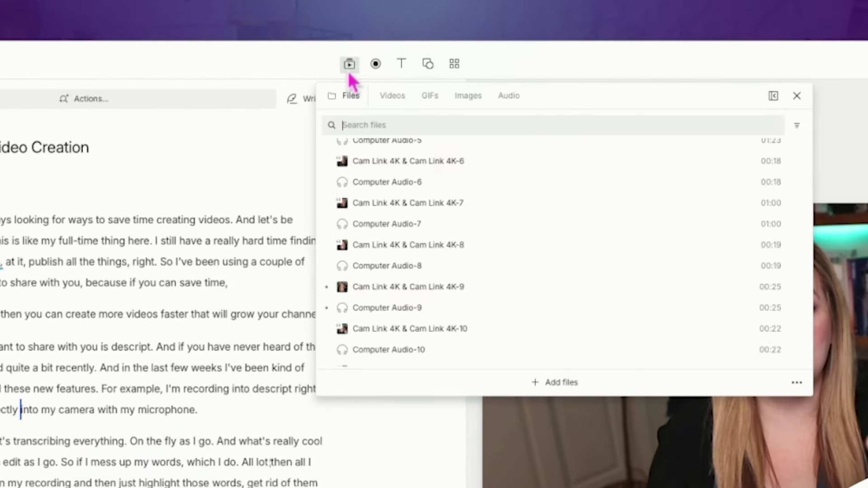
left_click(401, 68)
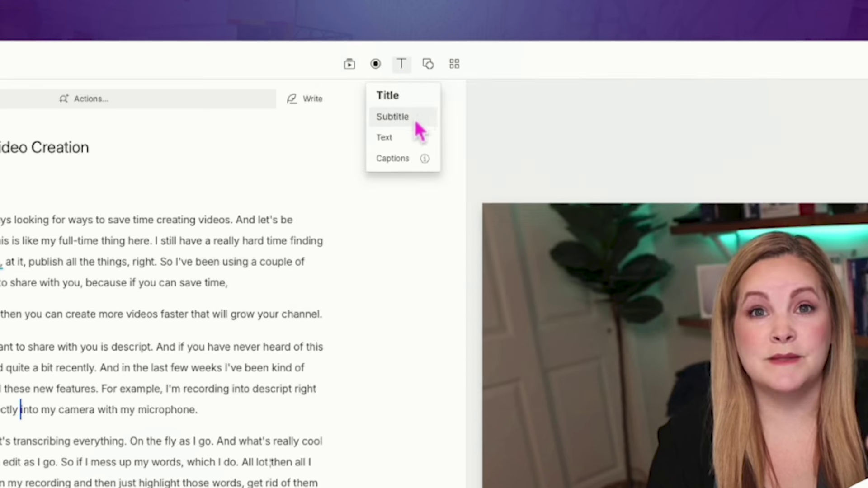
left_click(427, 67)
left_click(456, 65)
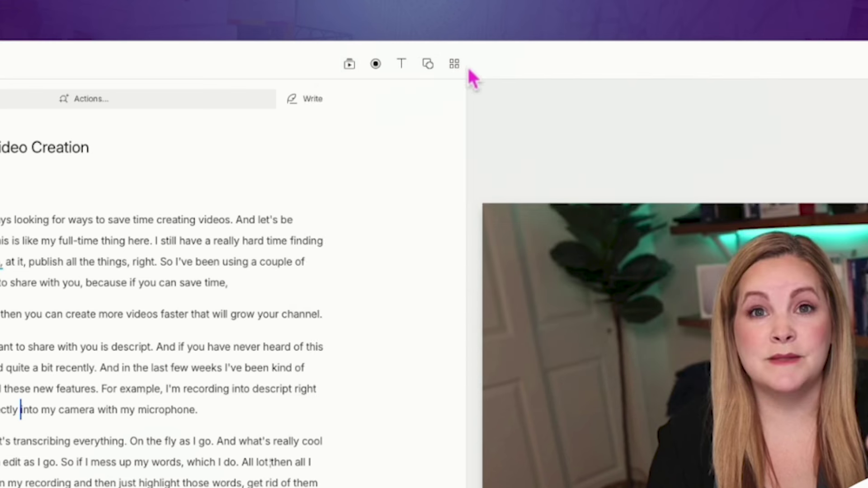
left_click(454, 68)
left_click(454, 68)
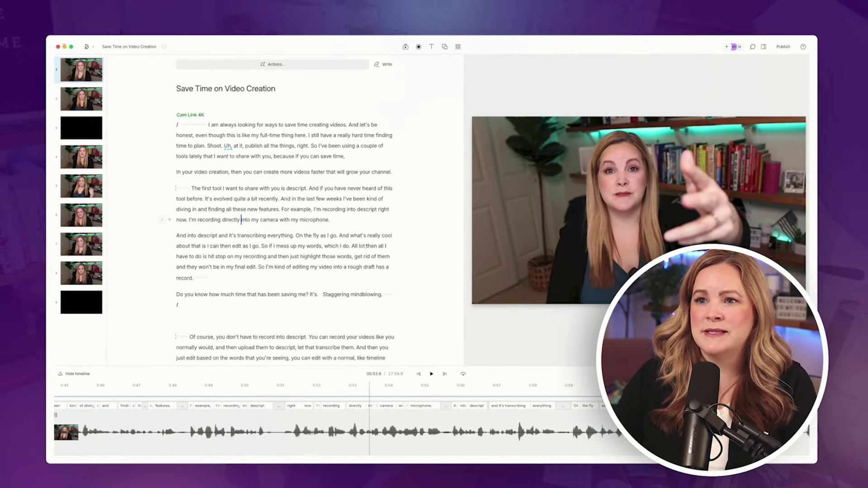
Enable New editor layout and Underlord in Settings > Labs, dismissing the intro
left_click(77, 39)
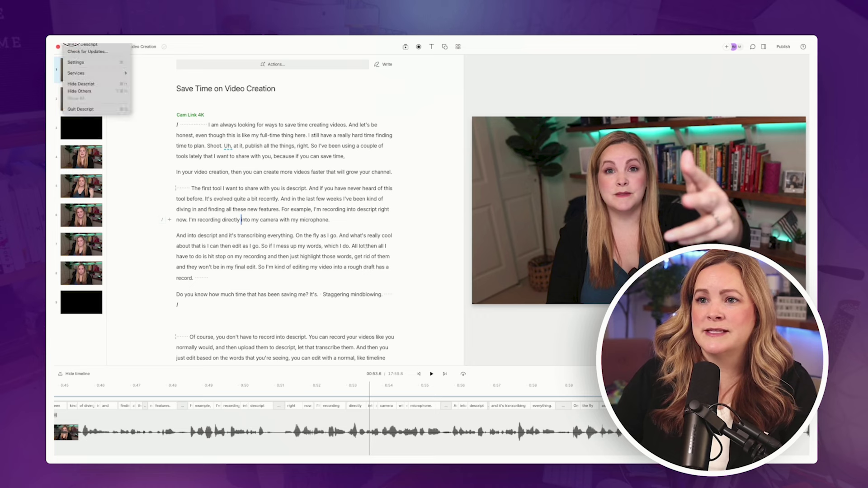
left_click(80, 66)
scroll(497, 353, "down", 1)
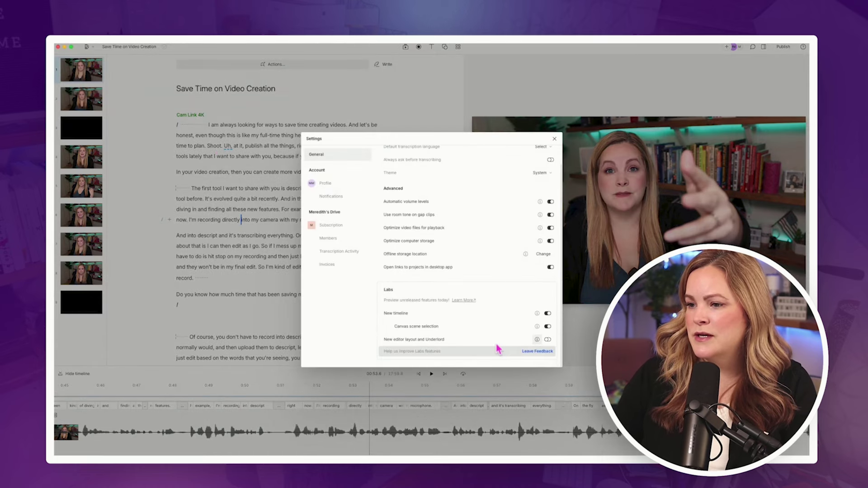
left_click(548, 340)
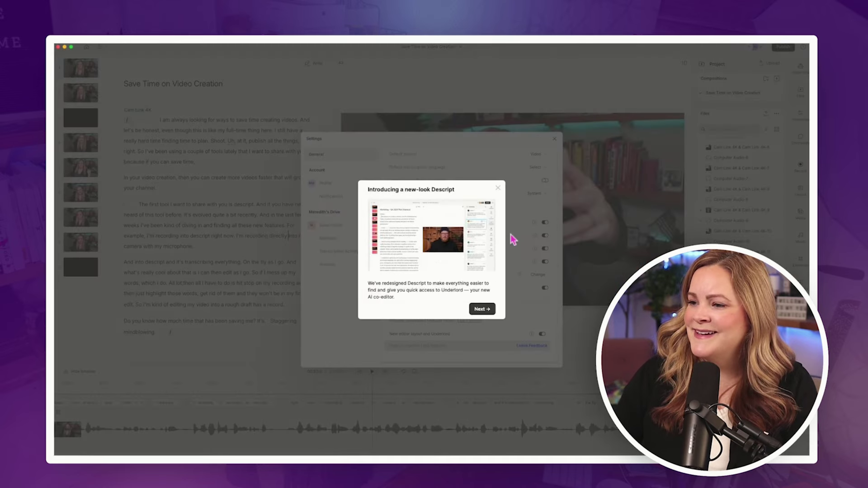
left_click(498, 188)
left_click(555, 139)
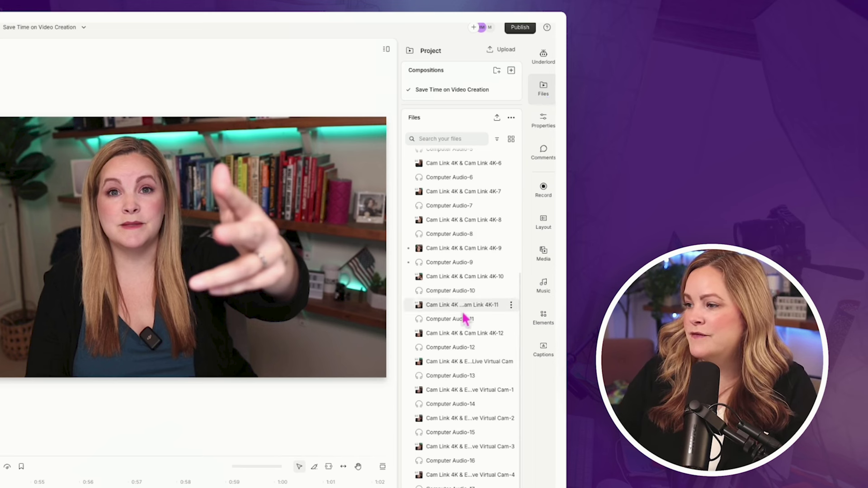
scroll(466, 319, "up", 4)
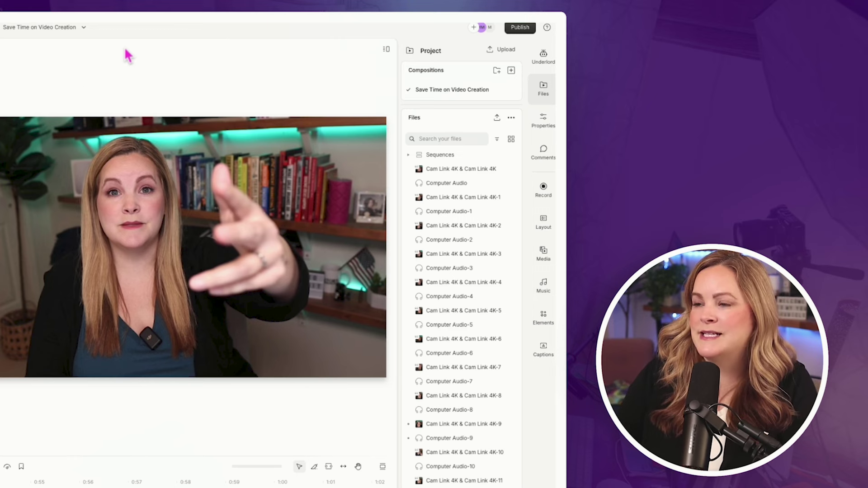
left_click(544, 99)
left_click(544, 99)
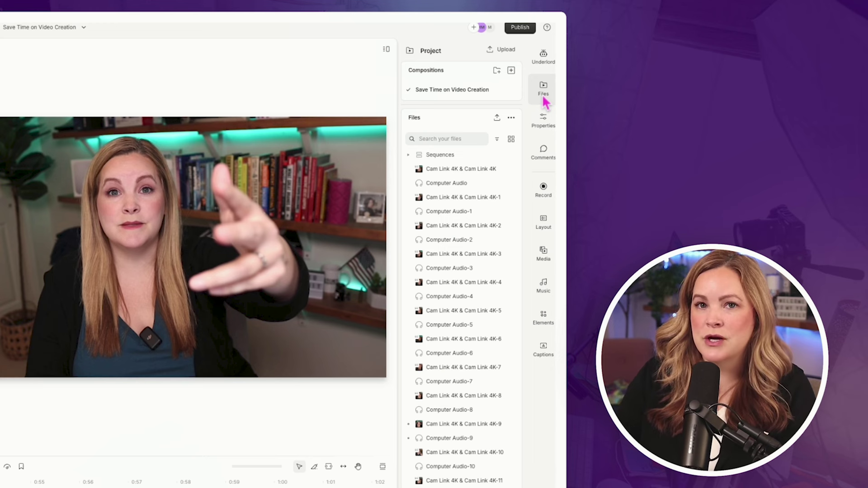
left_click(547, 122)
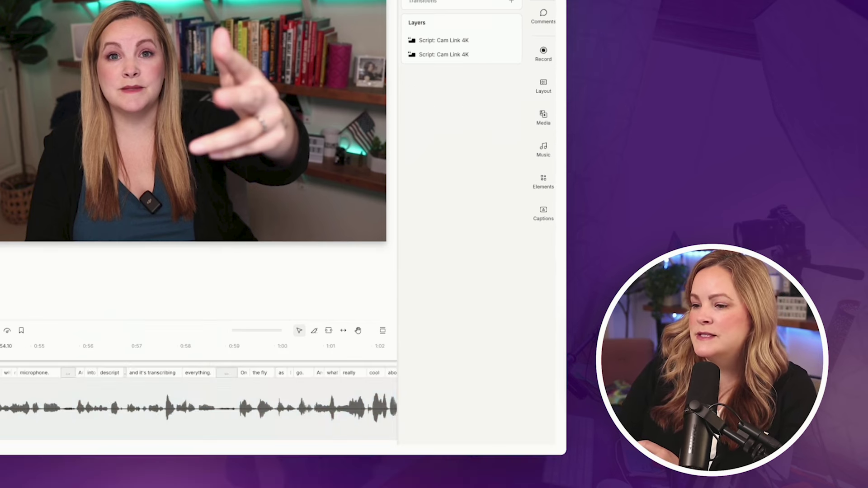
Select the camera video on the canvas to show its properties
left_click(195, 122)
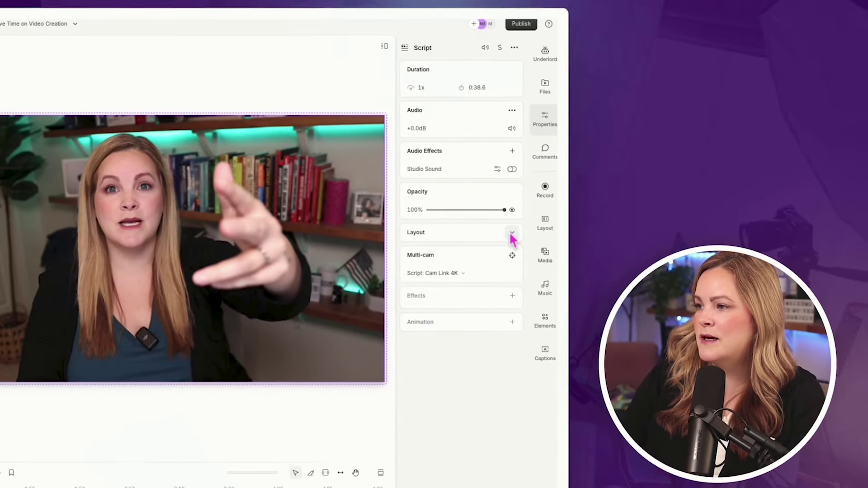
Expand the clip's Layout settings, try scaling to 2131×1199, then undo back to 1920×1080
left_click(513, 234)
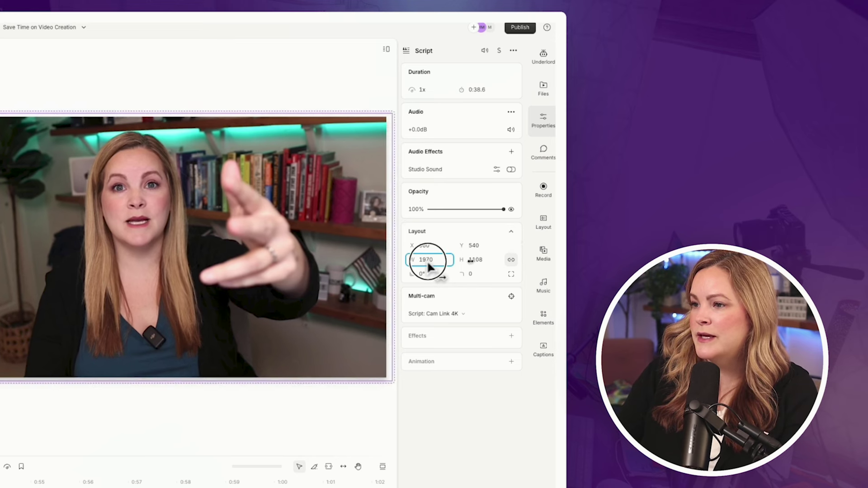
left_click_drag(426, 265, 429, 266)
key("ctrl+z")
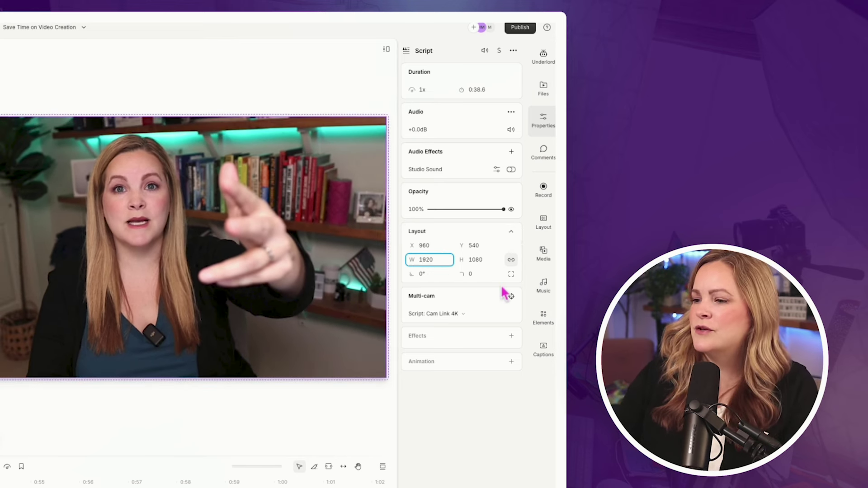
key("Escape")
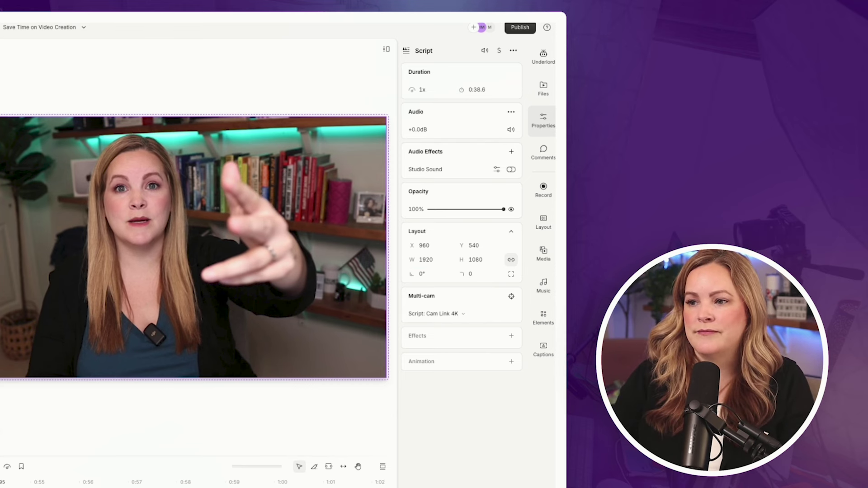
left_click(50, 291)
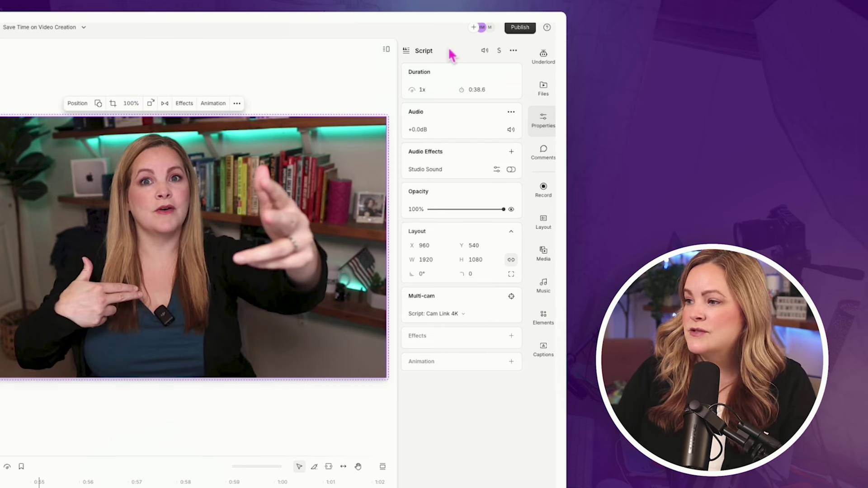
Collapse and re-expand the Layout section, then view the empty Comments panel
left_click(512, 234)
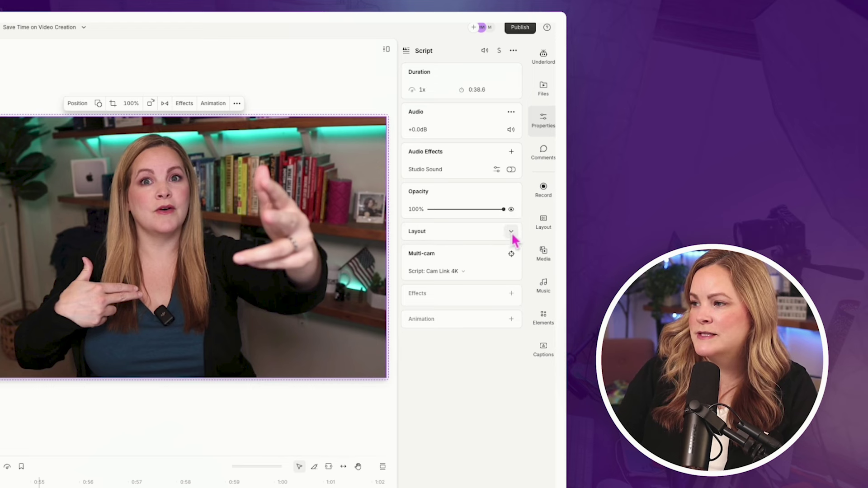
left_click(511, 233)
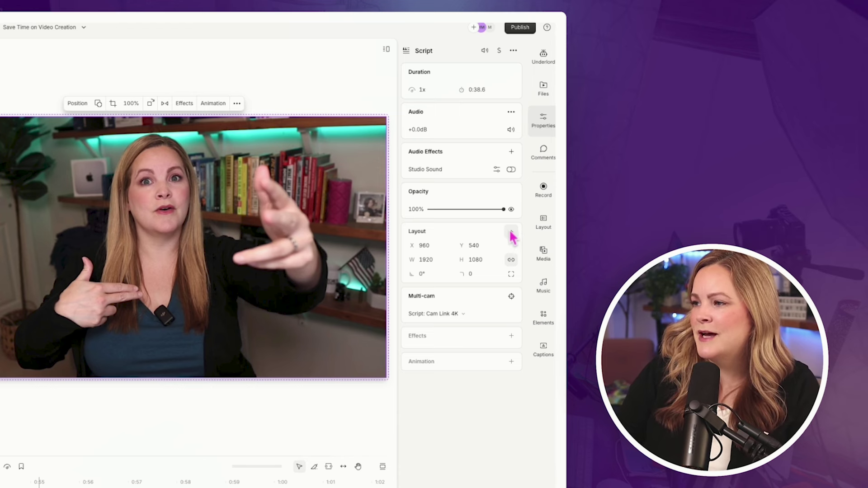
left_click(511, 234)
left_click(511, 234)
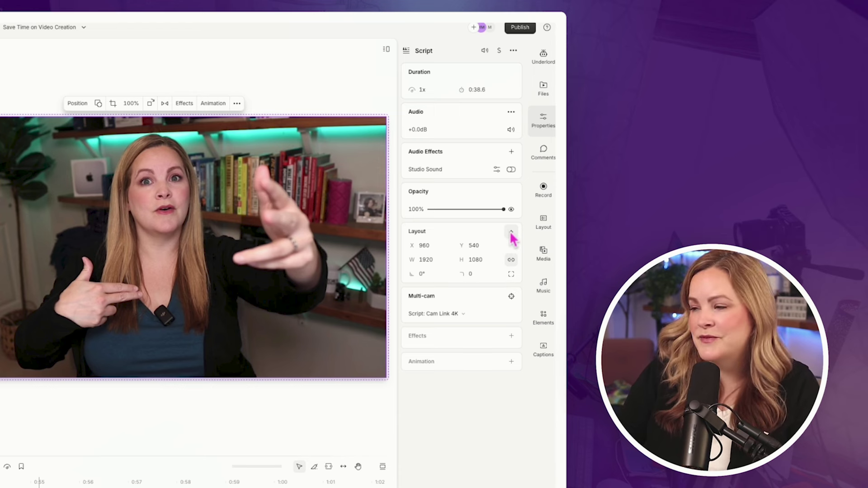
left_click(545, 152)
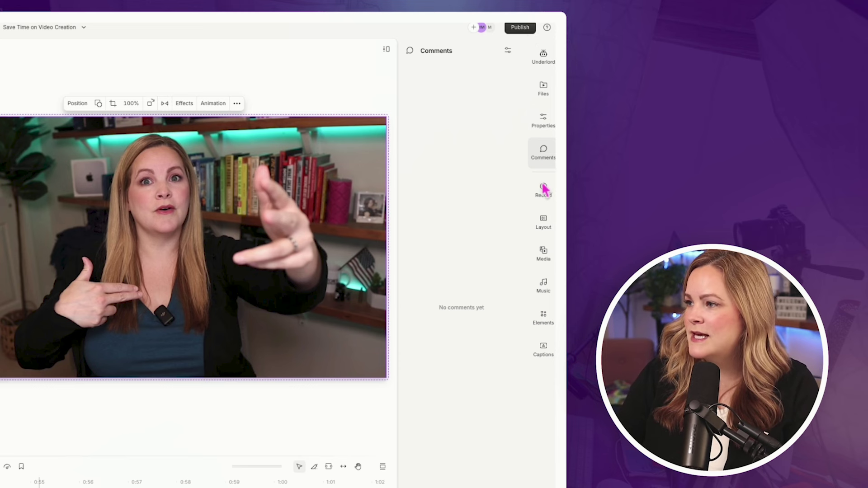
Open the Record options, then collapse and reopen them
left_click(546, 198)
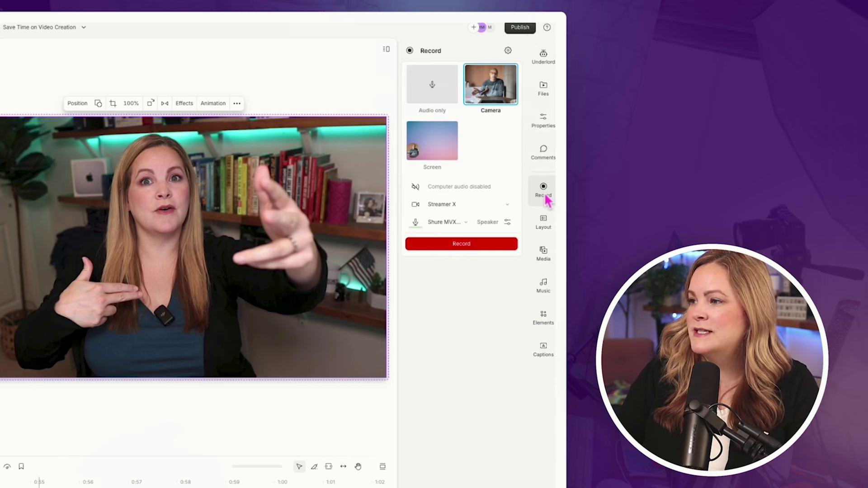
left_click(544, 190)
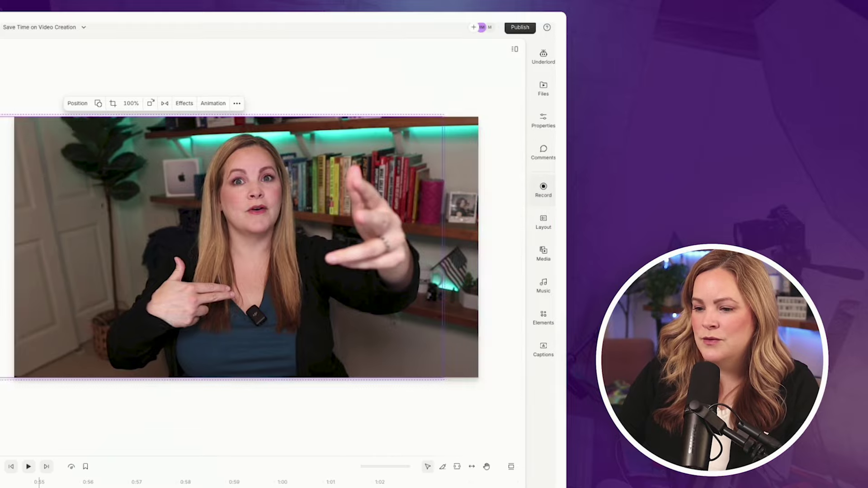
left_click(543, 190)
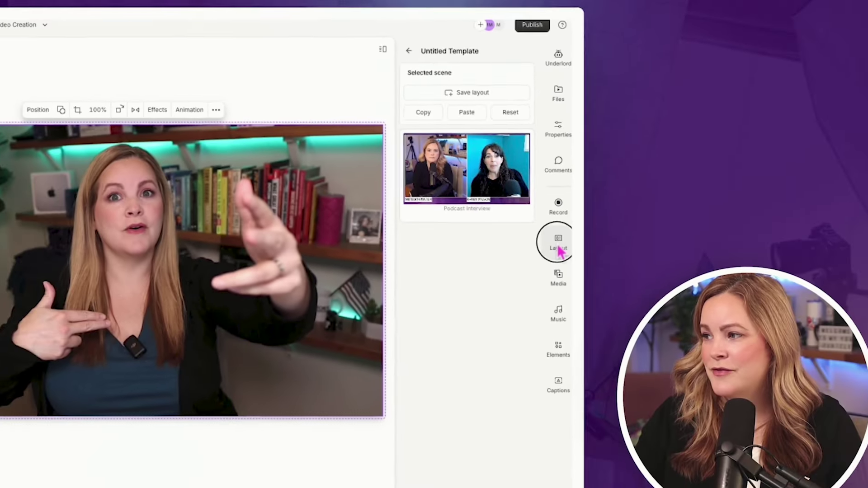
Toggle the scene layouts panel, then browse stock Media and the Music library
left_click(674, 398)
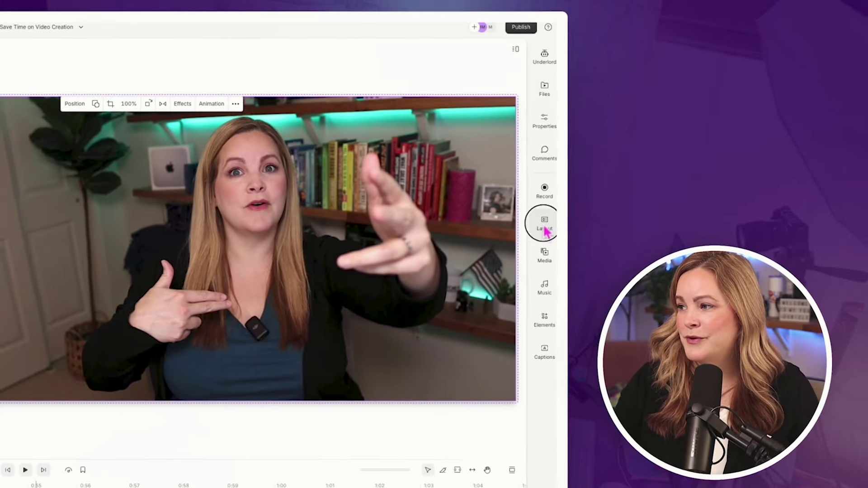
left_click(674, 398)
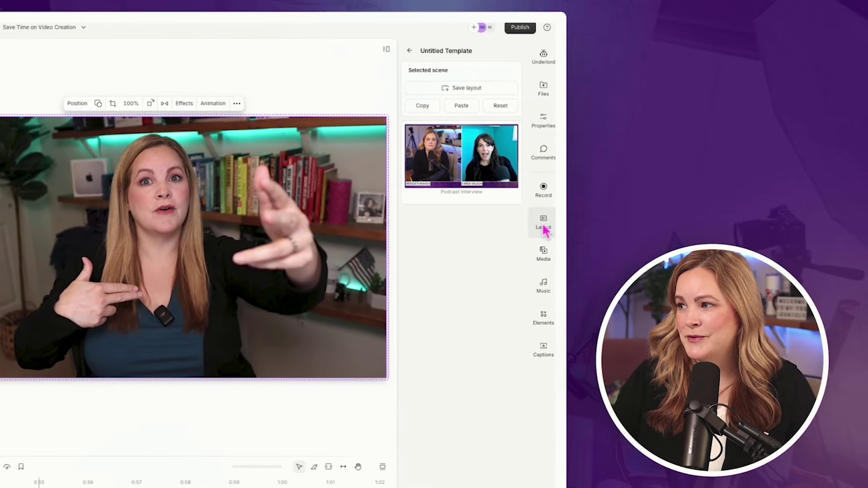
left_click(543, 262)
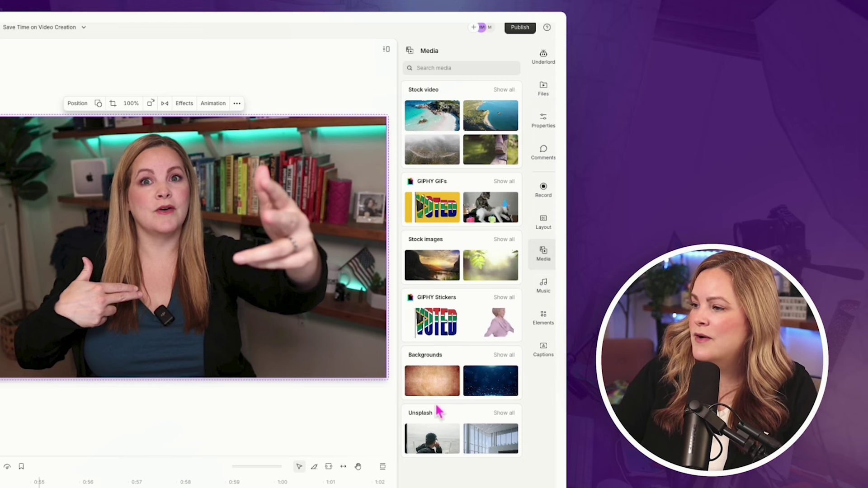
left_click(545, 285)
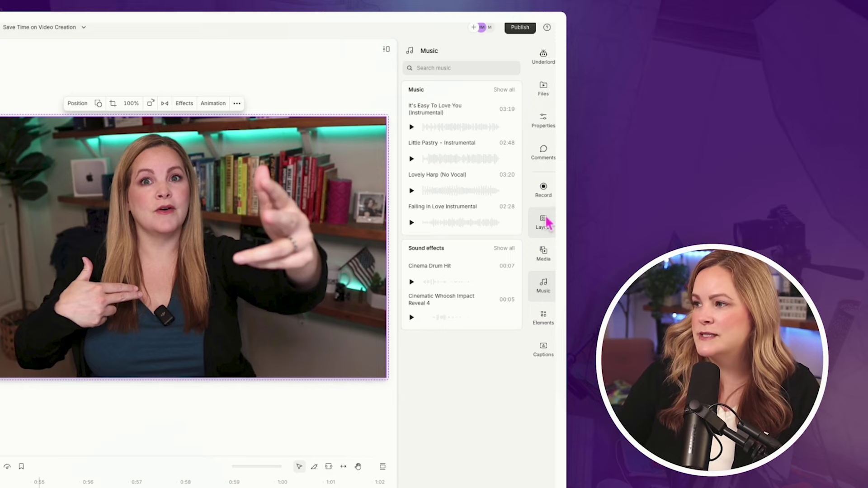
Show the project's files and compositions, starting a file upload and then cancelling it
left_click(544, 90)
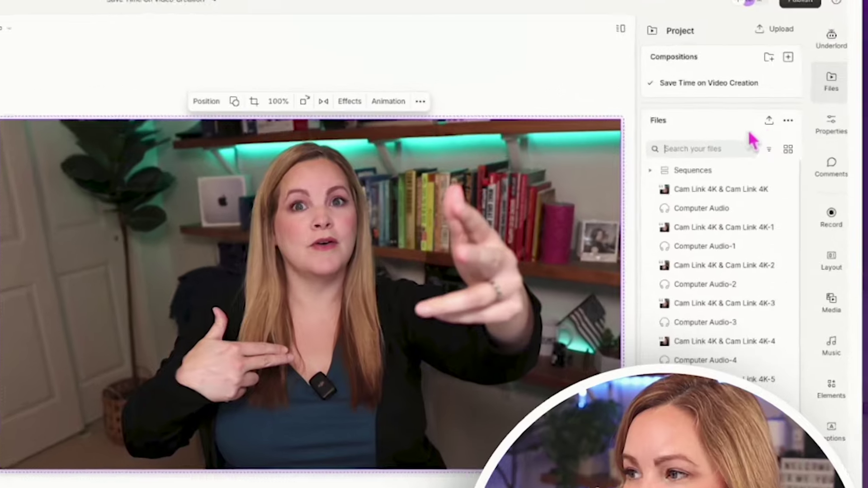
left_click(770, 109)
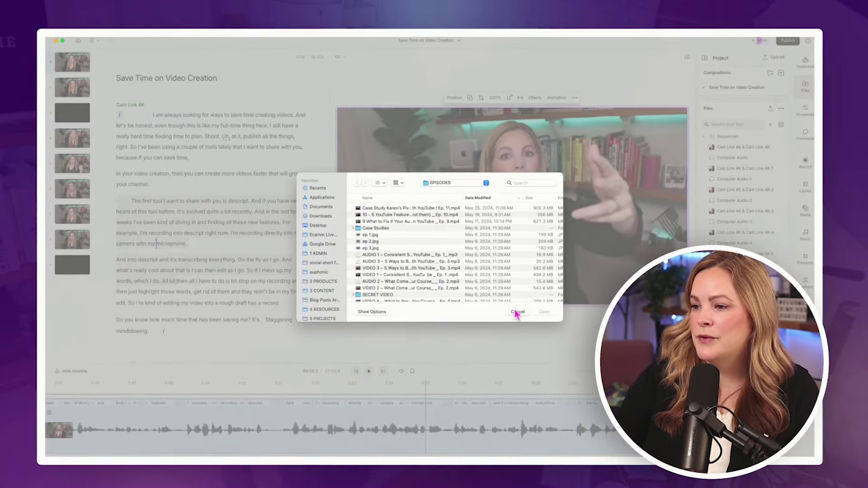
left_click(266, 487)
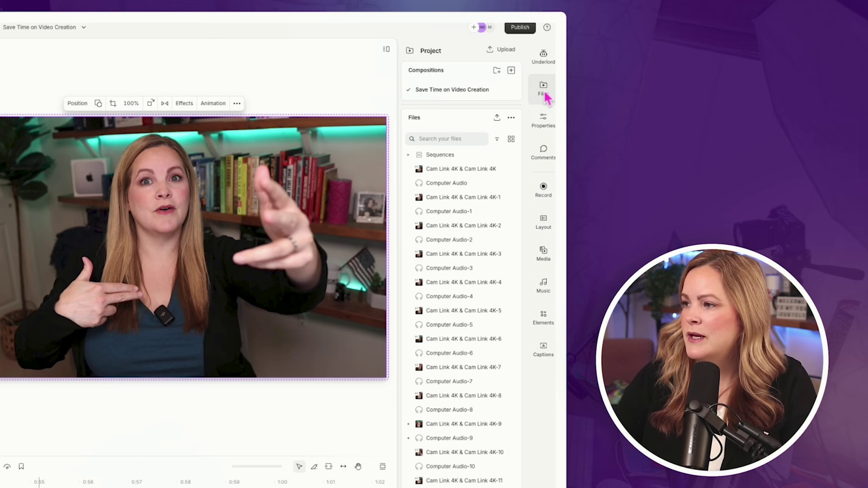
From the Elements library, add a large TITLE text and a circle shape to the scene
left_click(544, 318)
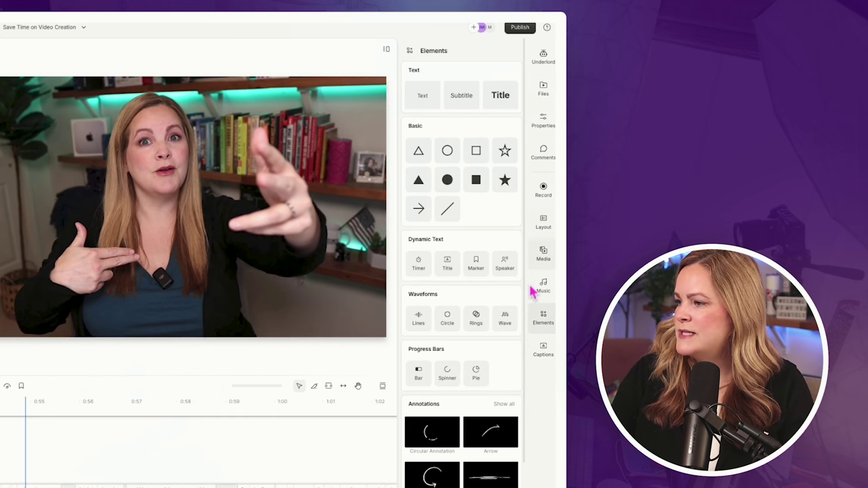
left_click(500, 93)
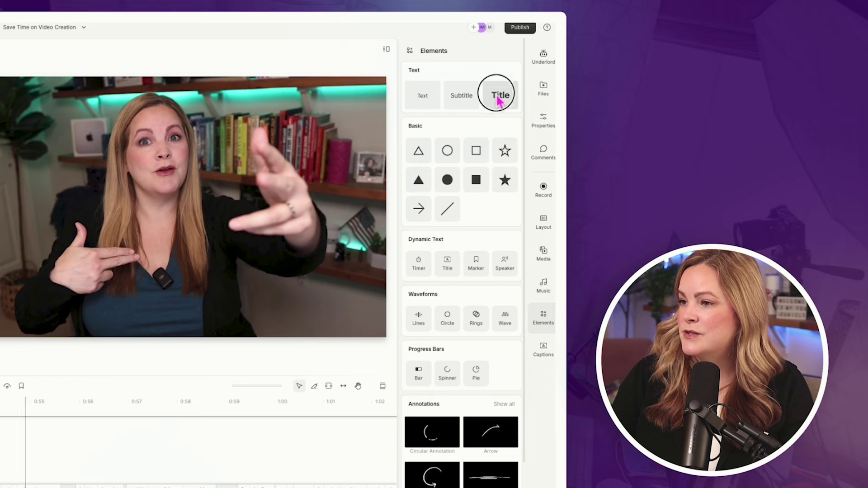
left_click(447, 153)
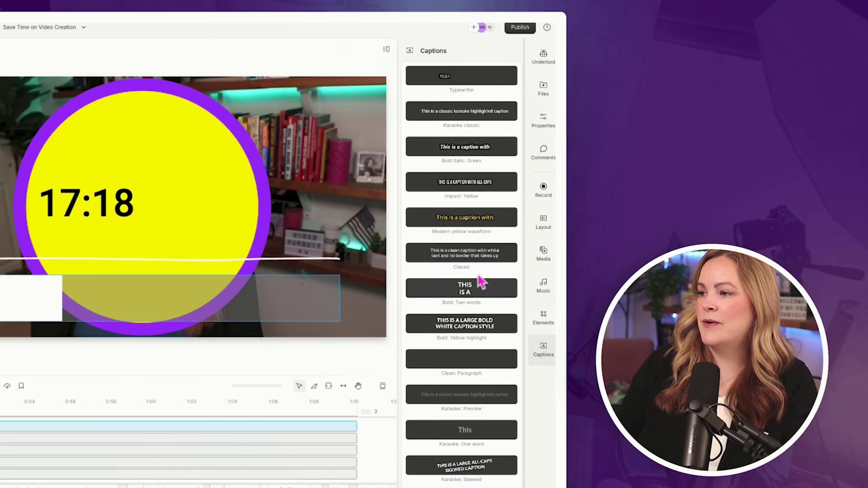
Apply the Impact: Yellow caption style and make the karaoke highlight purple (9933ff)
left_click(448, 190)
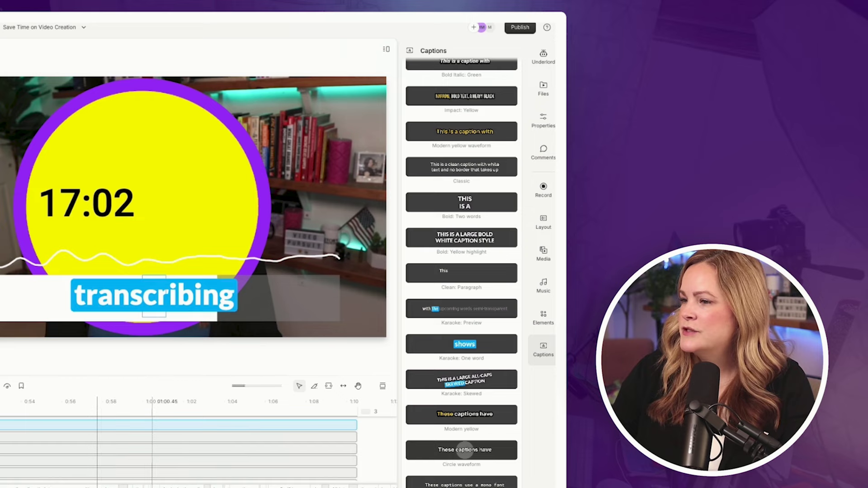
mouse_move(514, 283)
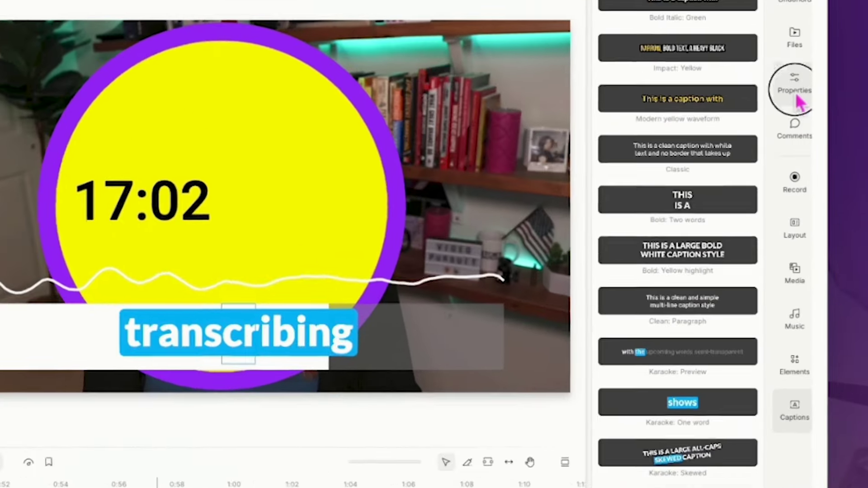
left_click(807, 109)
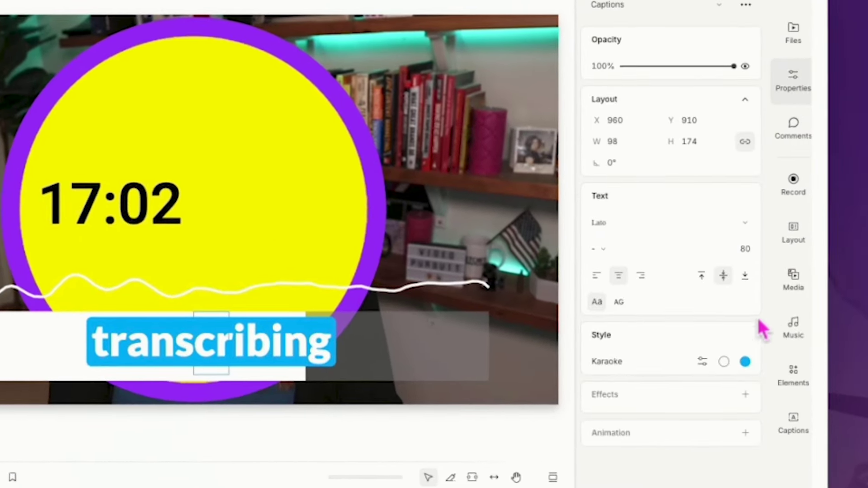
left_click(745, 361)
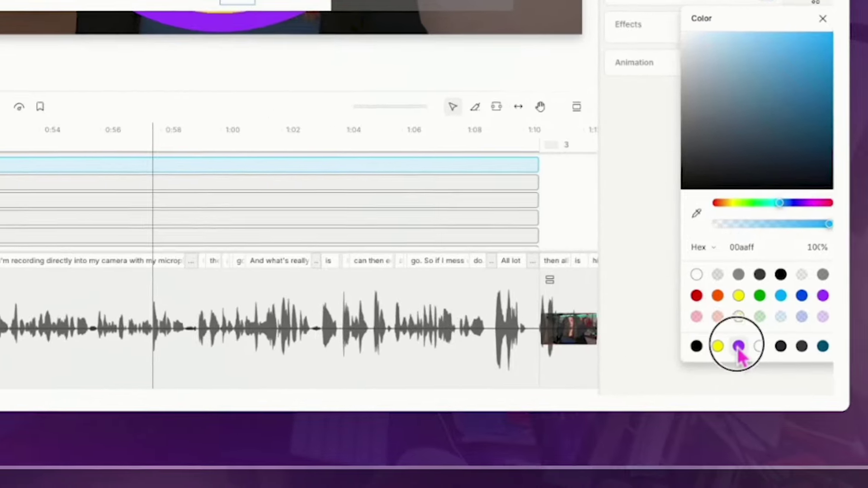
left_click(738, 346)
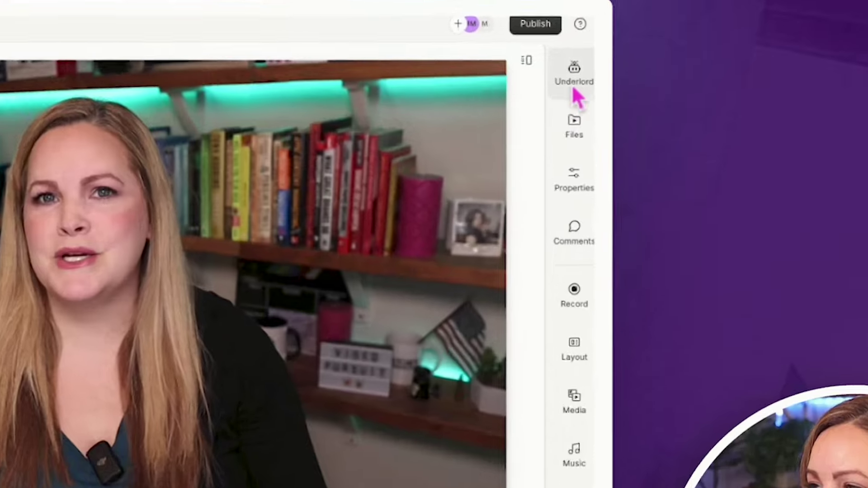
Show Underlord's AI actions grouped under Sound Good, Look Good, Repurpose and Publish
left_click(807, 65)
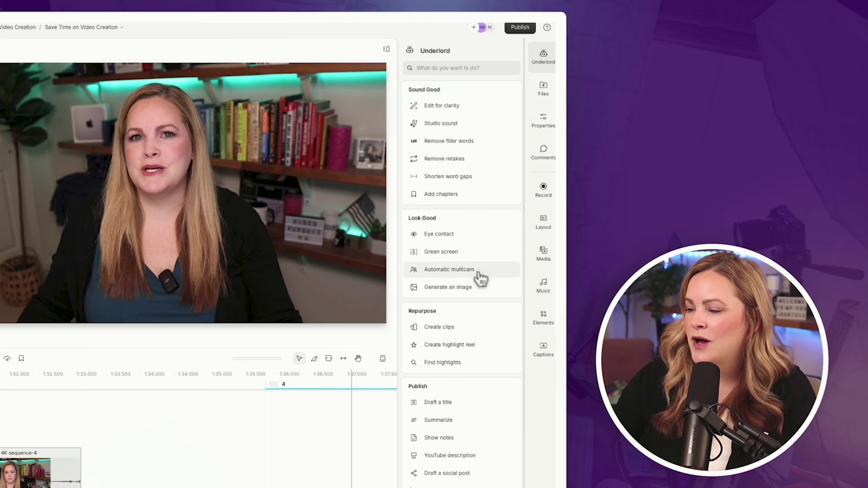
In Generate an image, describe 'make a woman making a weird face because she doesn't like the name underlord'
scroll(470, 294, "down", 1)
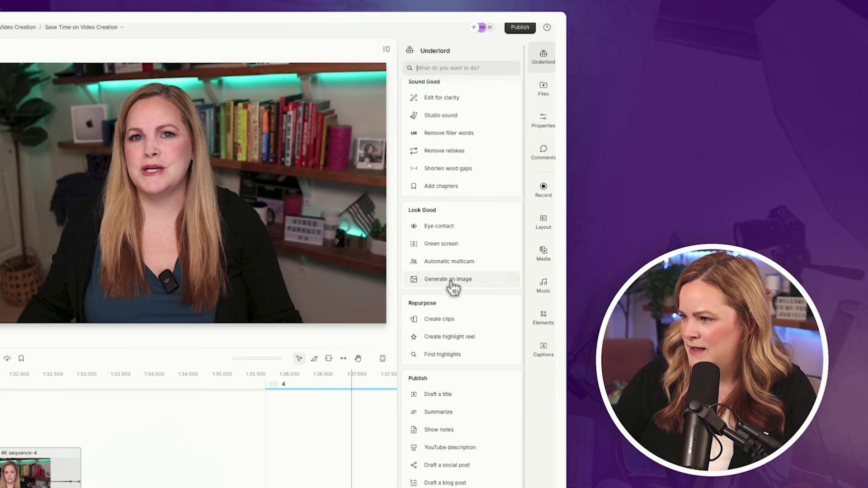
left_click(451, 282)
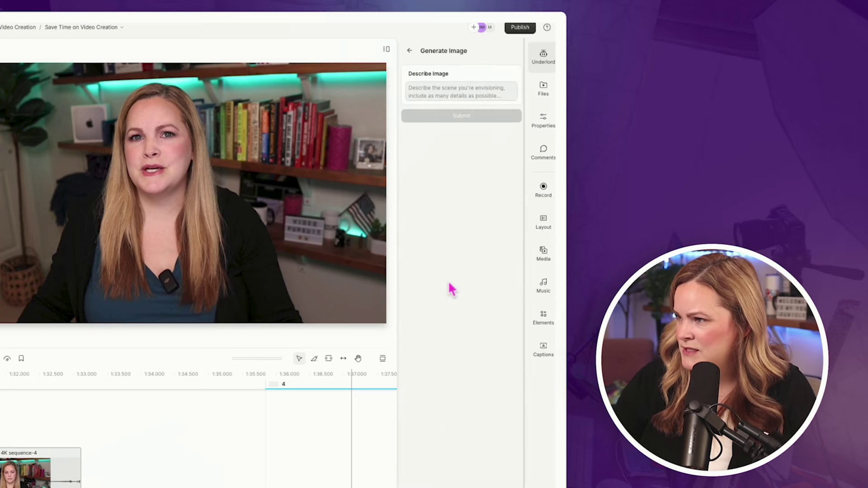
left_click(441, 90)
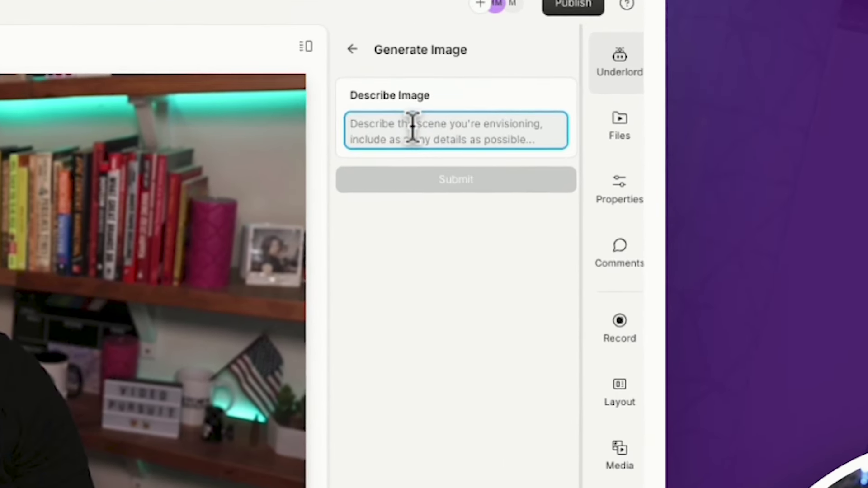
type("make a wei")
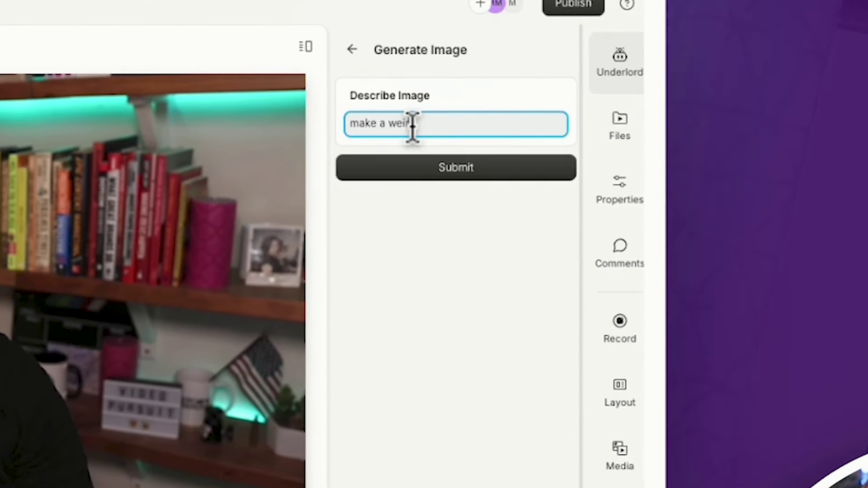
key("BackSpace")
key("BackSpace")
type("oman making a weird face b")
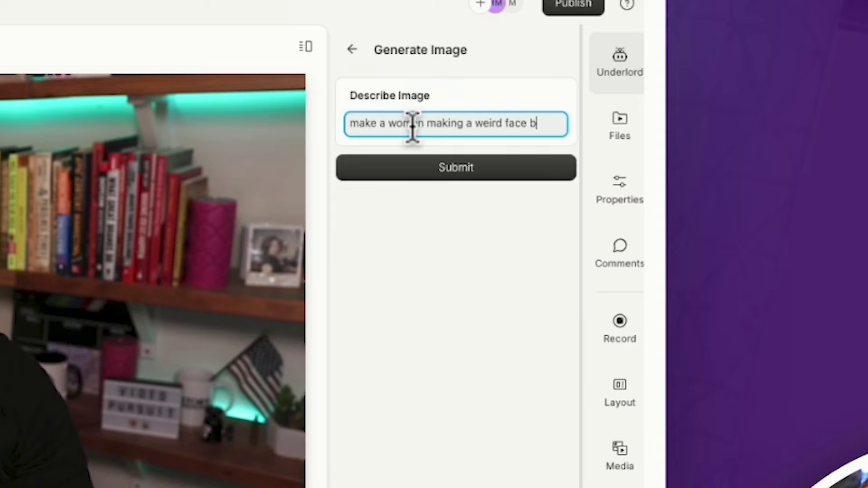
type("ecause she does")
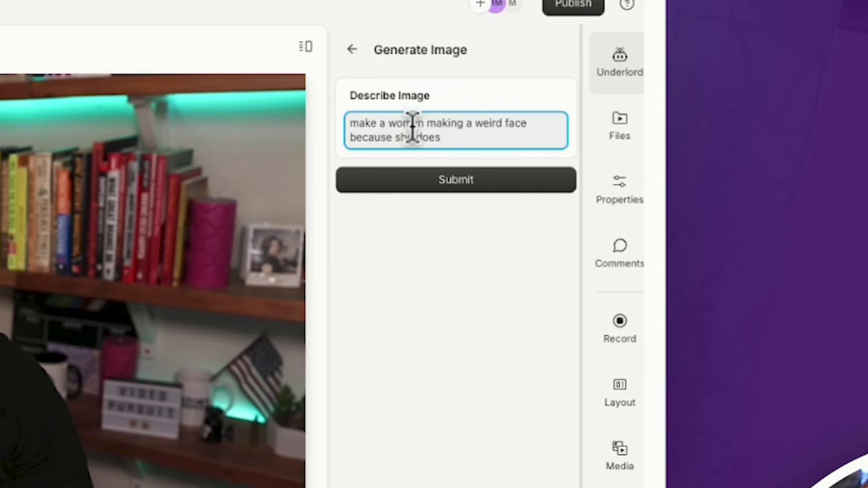
type("n't like the name underlord")
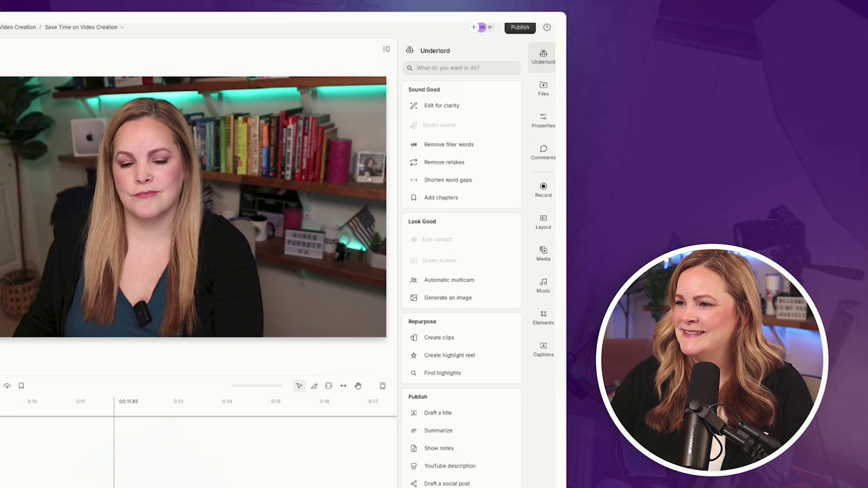
Scroll through Underlord's reloaded list of AI actions
scroll(473, 321, "down", 1)
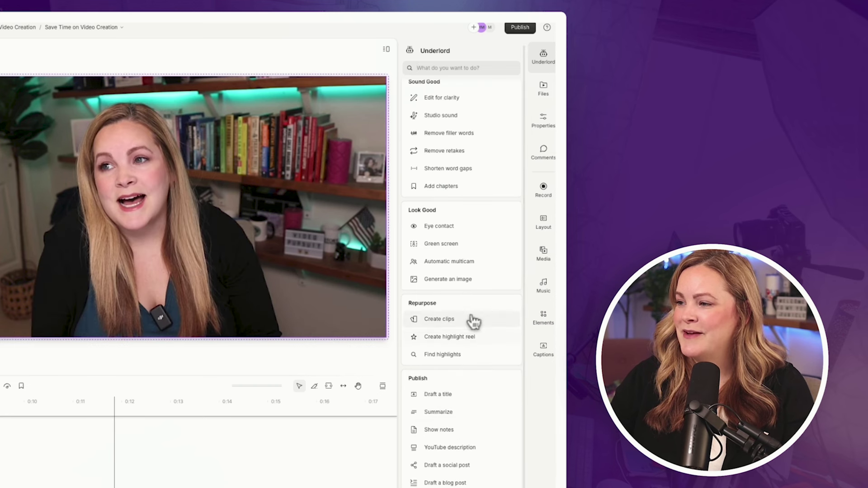